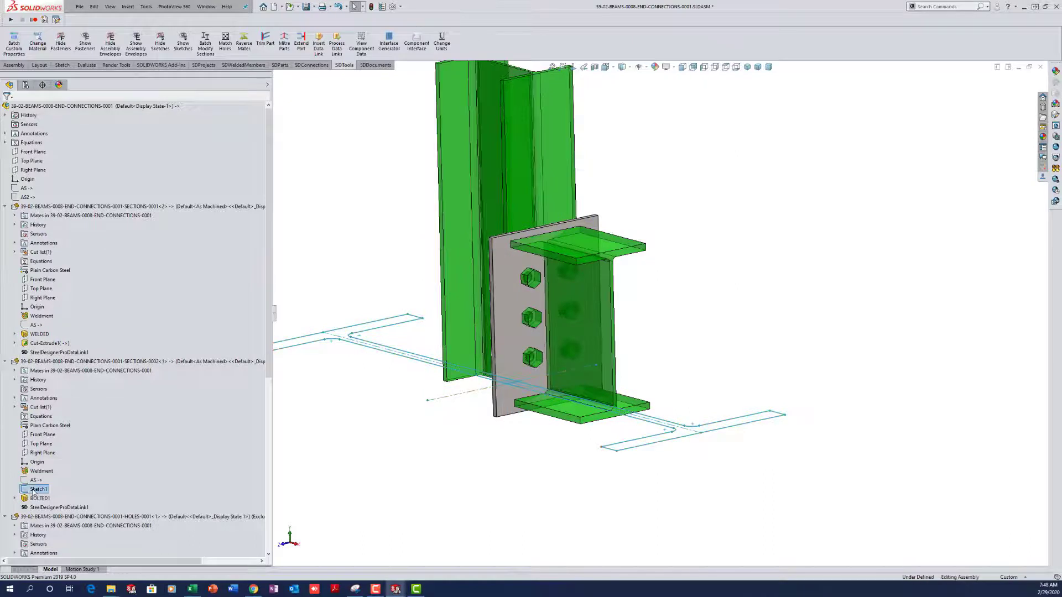
Step: Delete Sketch1 from the second section part and set the connection assembly to the Dimetric view
key("Delete")
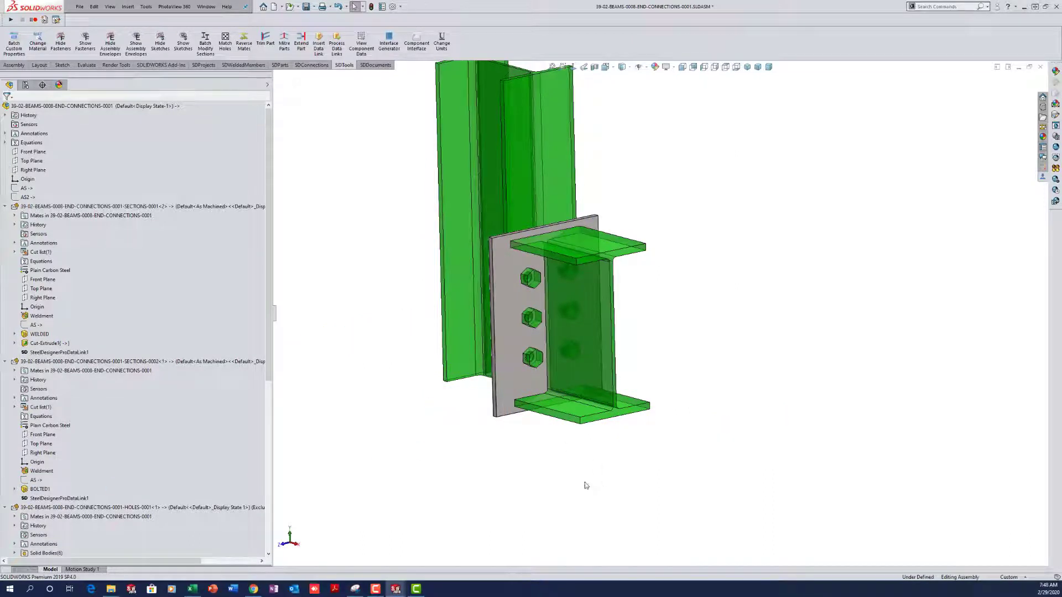
scroll(663, 268, "up", 2)
left_click(770, 66)
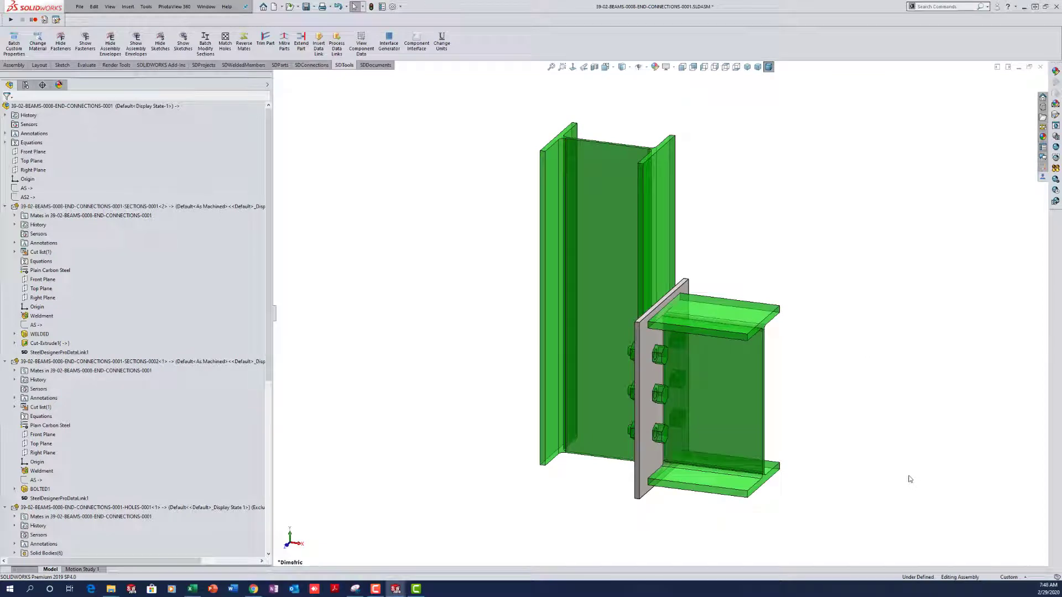
middle_click_drag(911, 480, 894, 472)
left_click(769, 67)
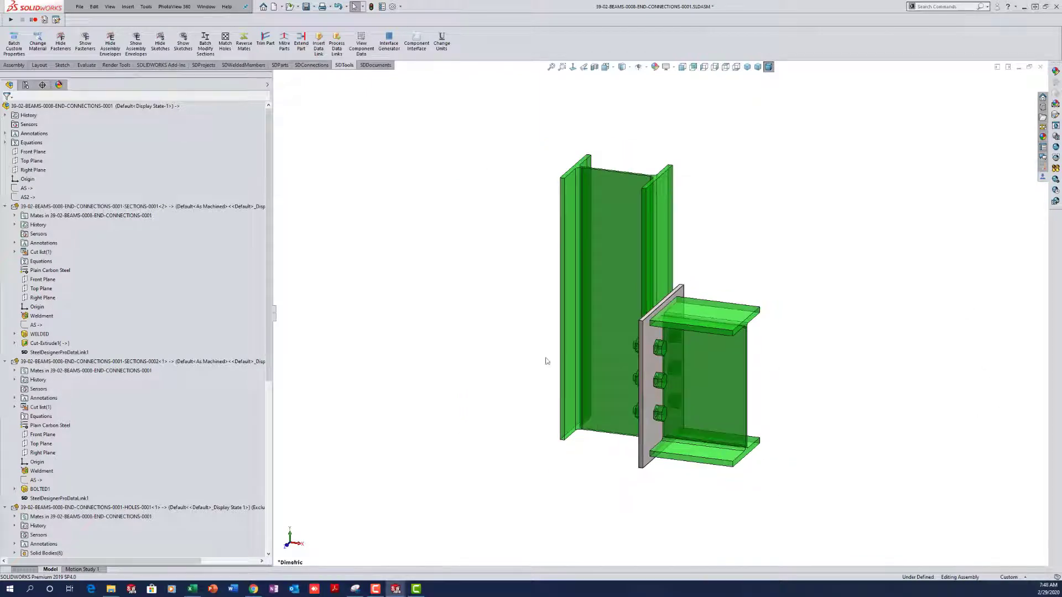
scroll(479, 354, "down", 2)
scroll(514, 357, "up", 4)
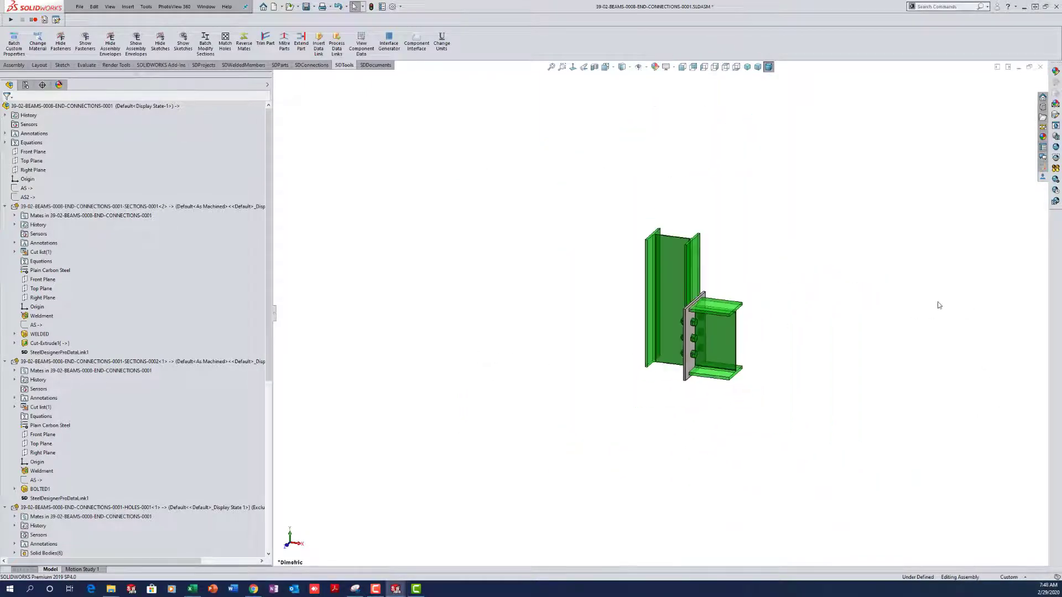
scroll(802, 303, "down", 3)
scroll(636, 326, "down", 1)
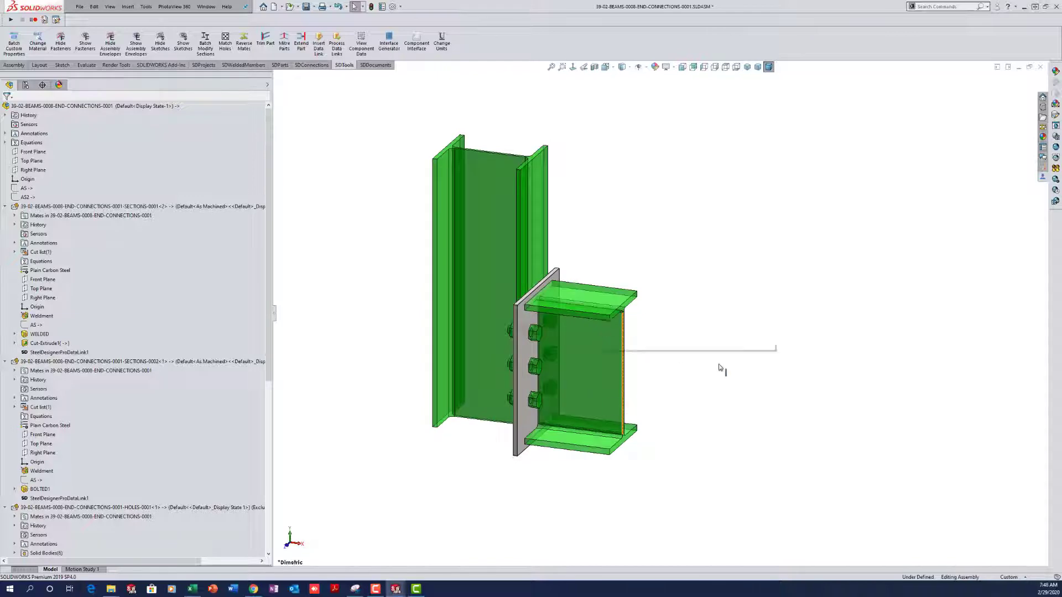
key("ctrl+Tab")
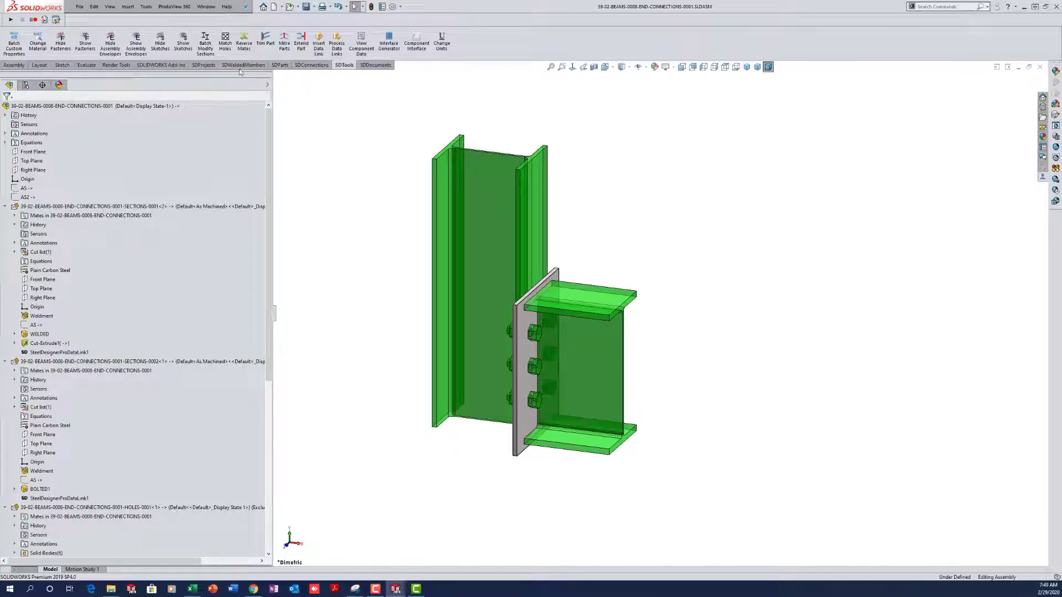
Step: Fill in a new library item for the connection with filter END and description "Beam to Column End Plate w/ Interface"
left_click(279, 65)
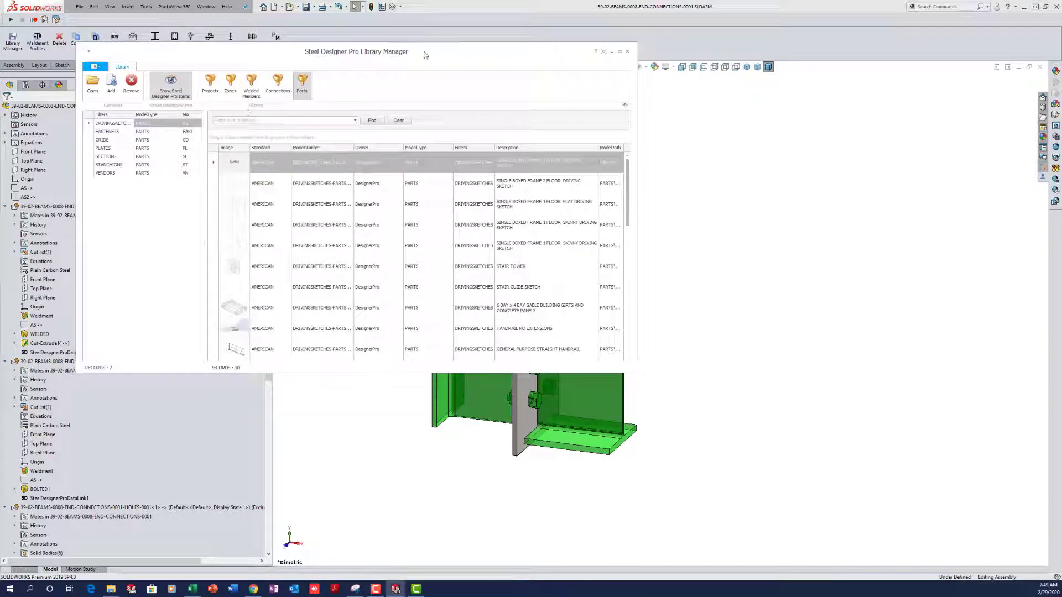
left_click_drag(426, 54, 387, 190)
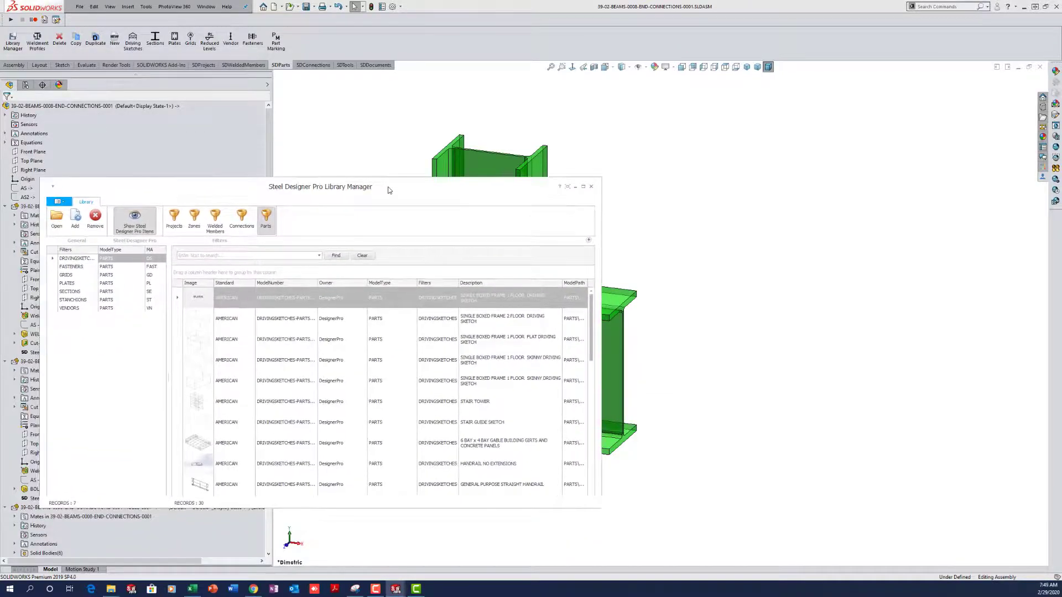
left_click(75, 219)
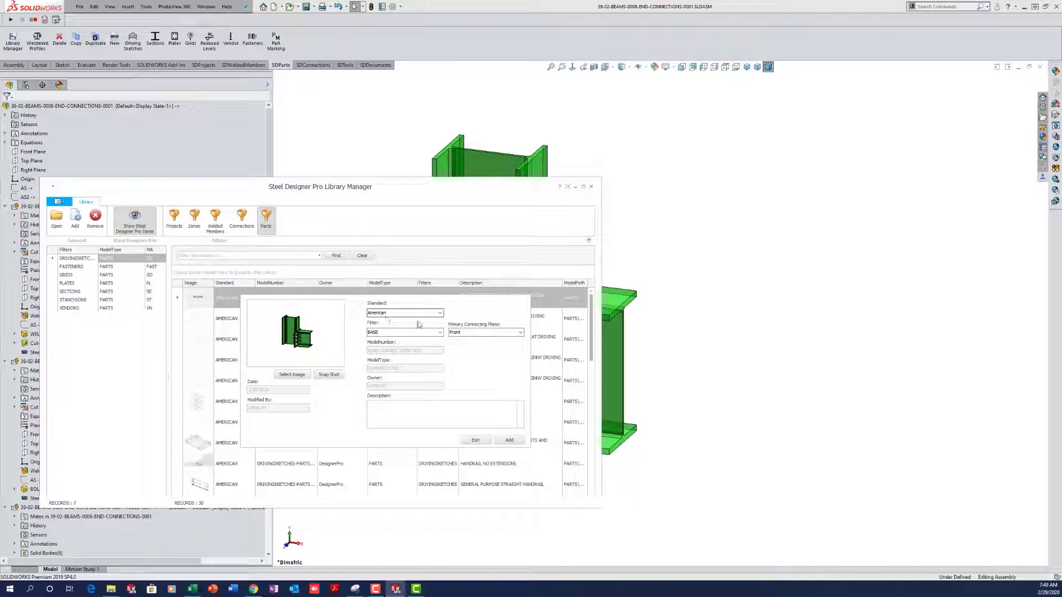
left_click(440, 332)
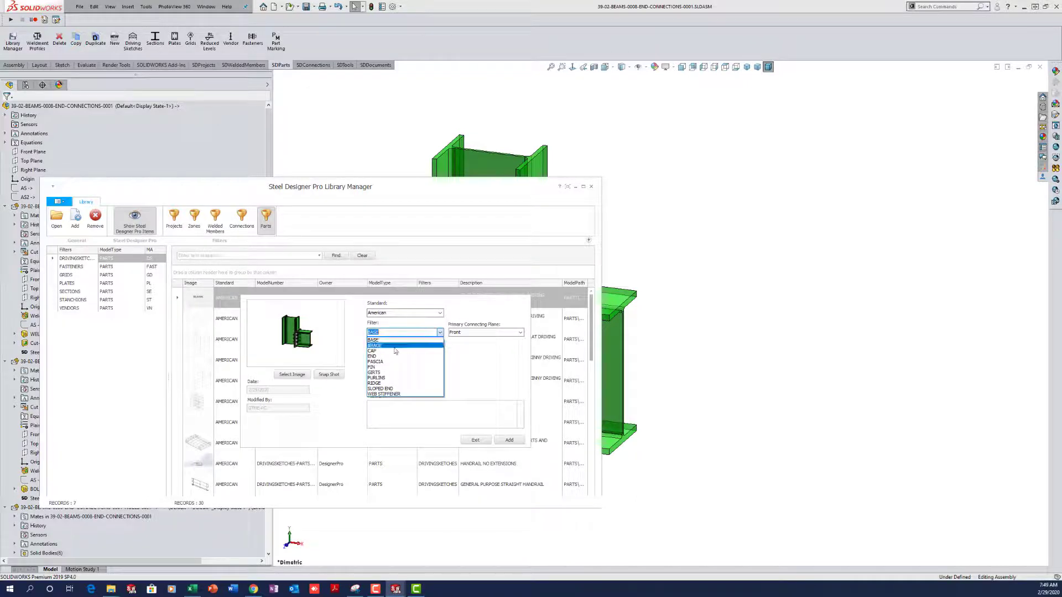
left_click(379, 353)
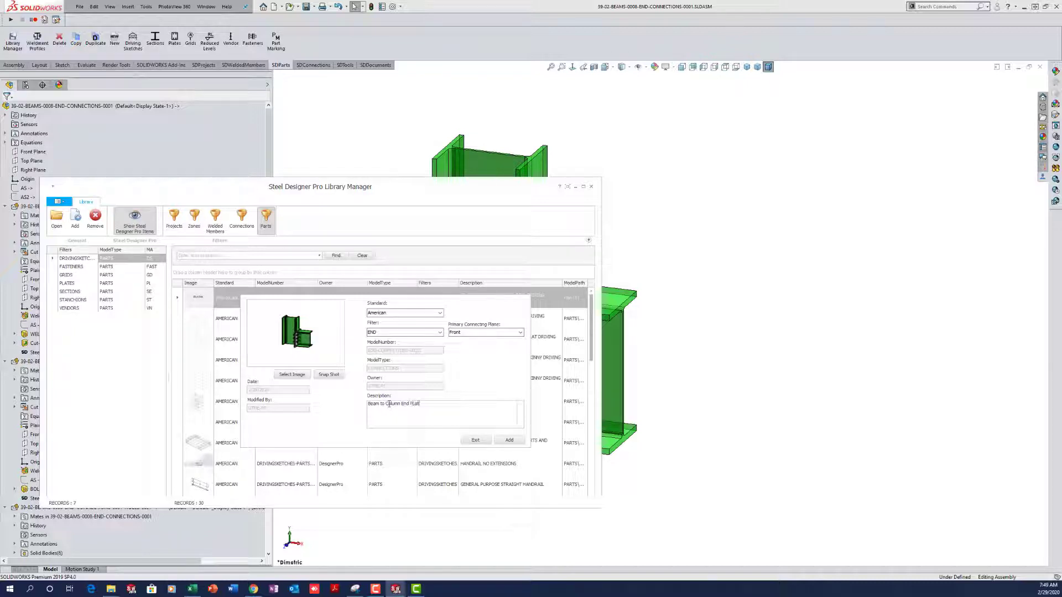
type("e")
type("ce")
left_click(509, 440)
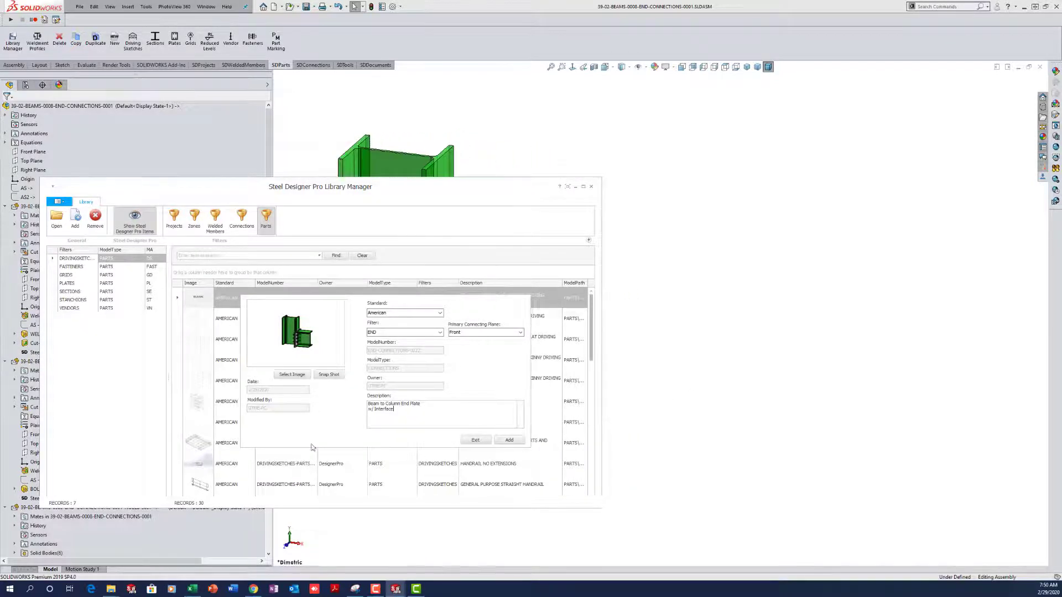
Step: Take a closer snapshot of the connection as the item's image and add the item to the library
left_click(328, 375)
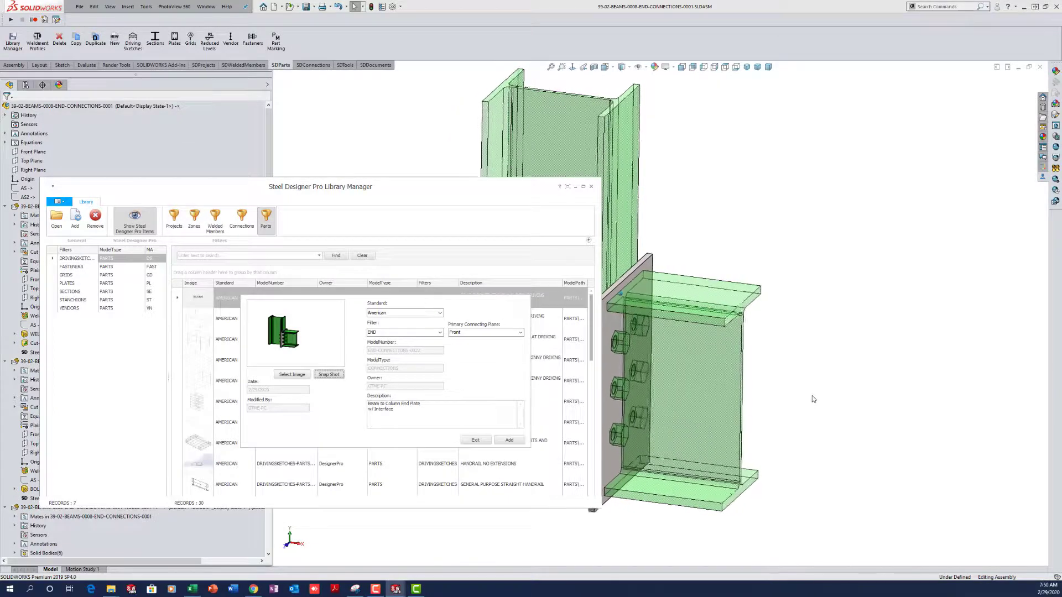
left_click(328, 375)
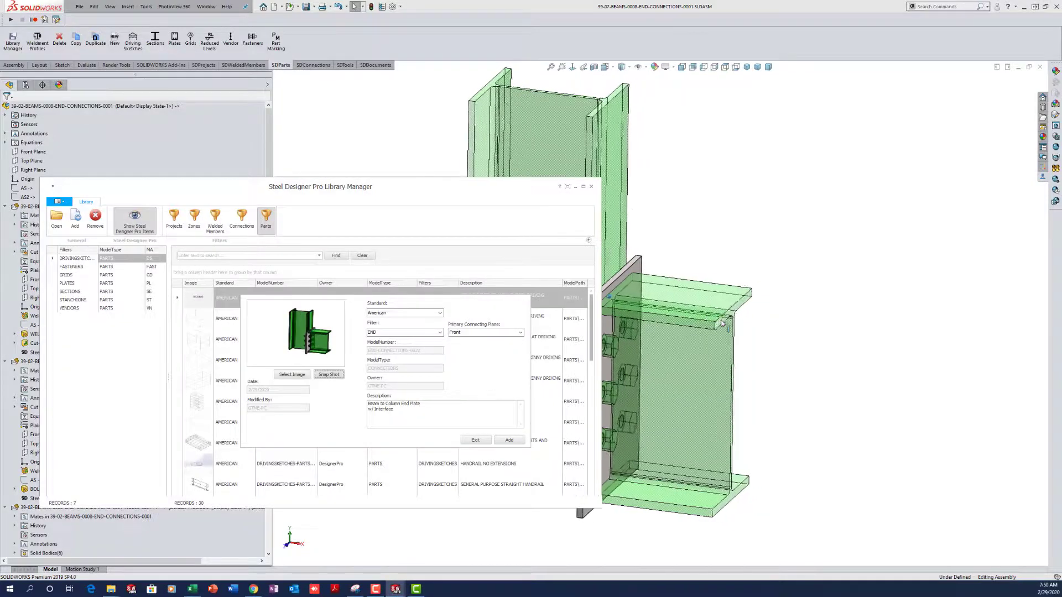
left_click(327, 376)
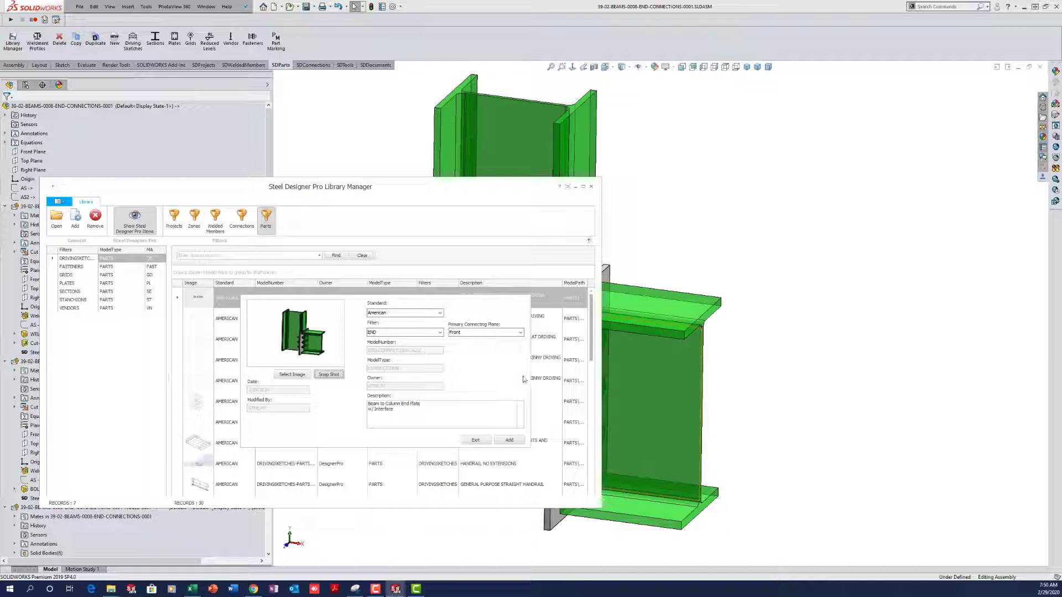
left_click(516, 442)
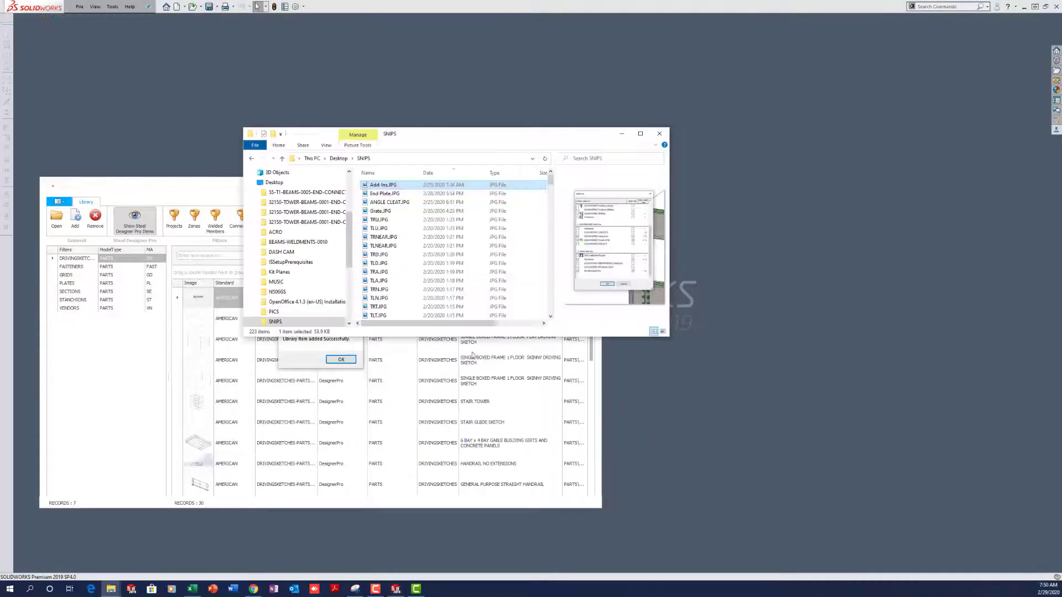
left_click(341, 360)
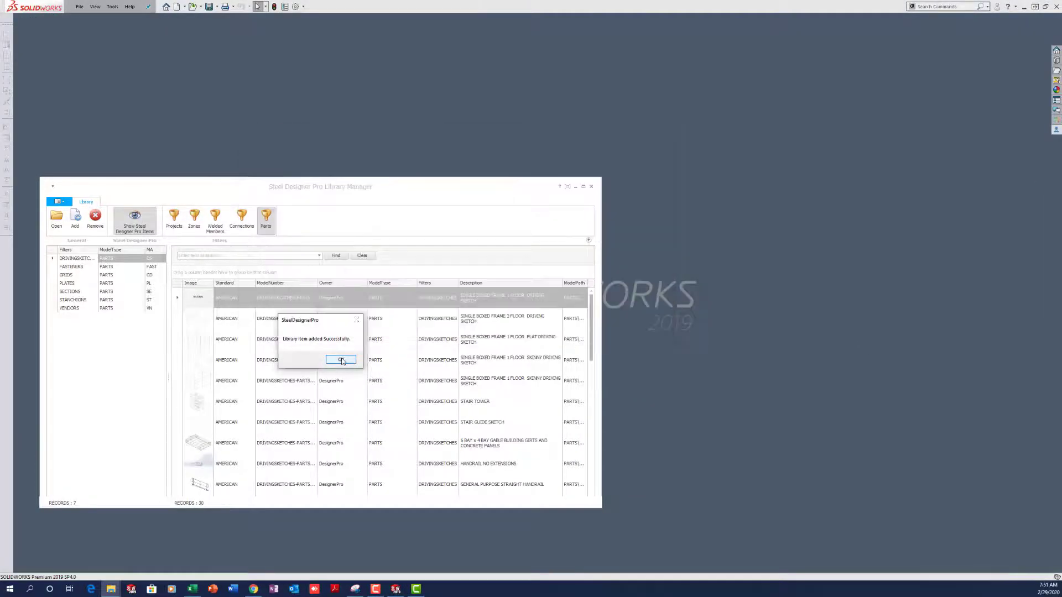
left_click(593, 188)
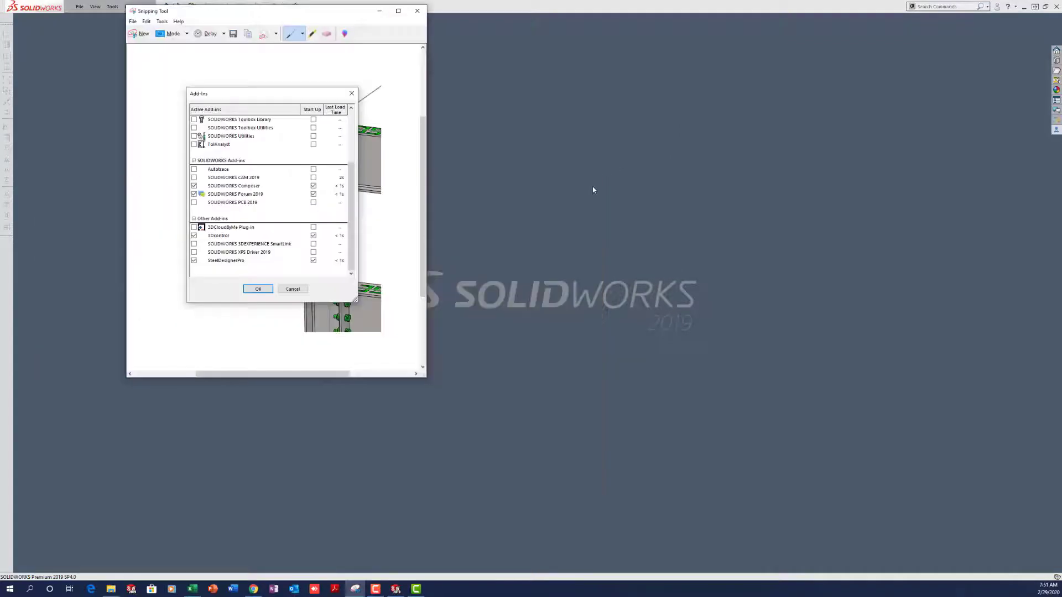
Step: Open the assembly 39-02.SLDASM from the 39-02 project folder
left_click(379, 10)
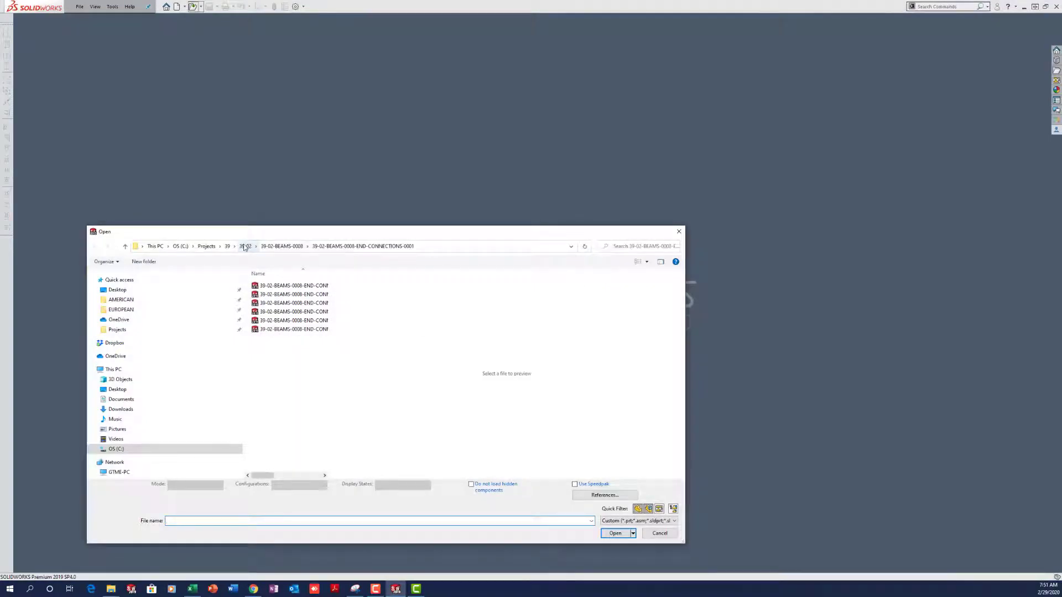
left_click(245, 246)
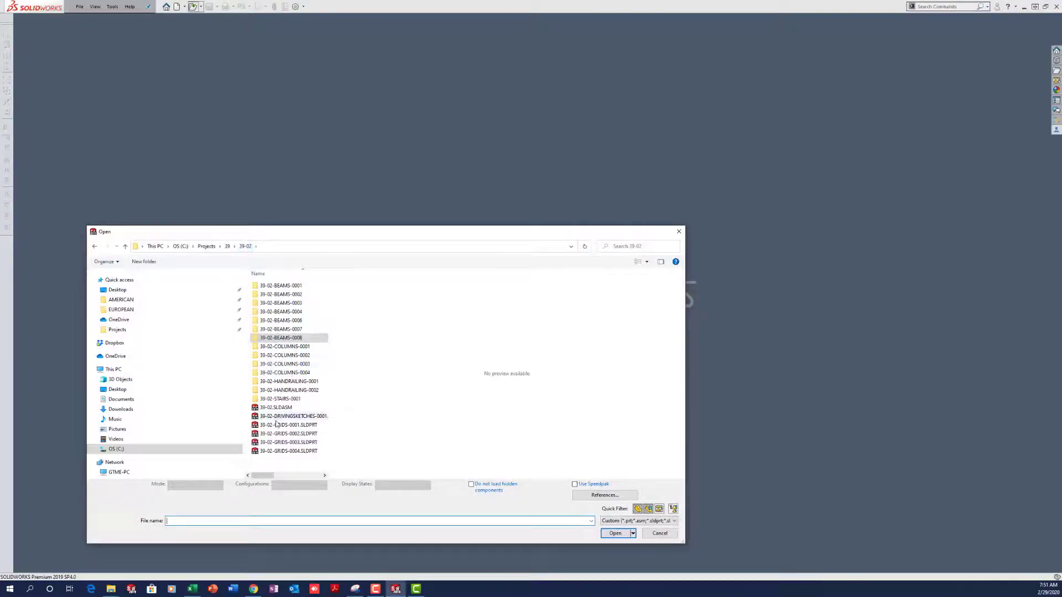
double_click(275, 407)
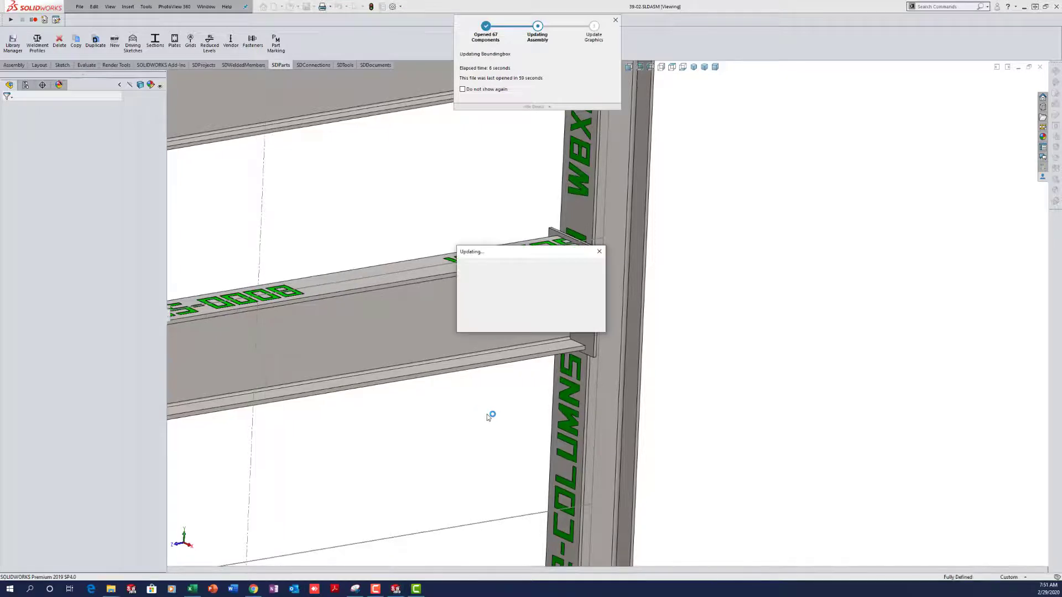
scroll(493, 409, "up", 5)
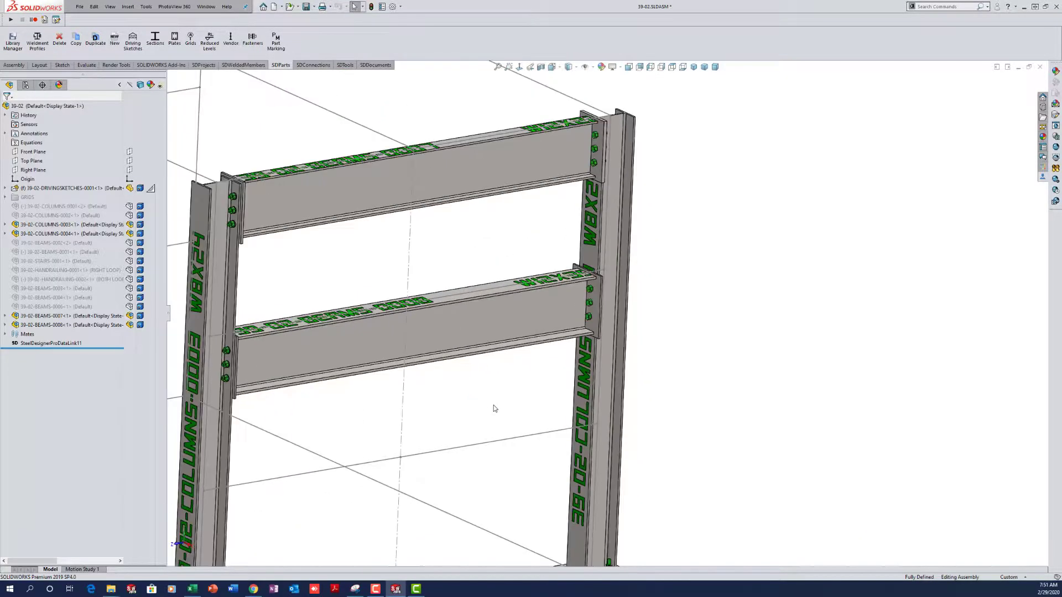
scroll(515, 354, "down", 3)
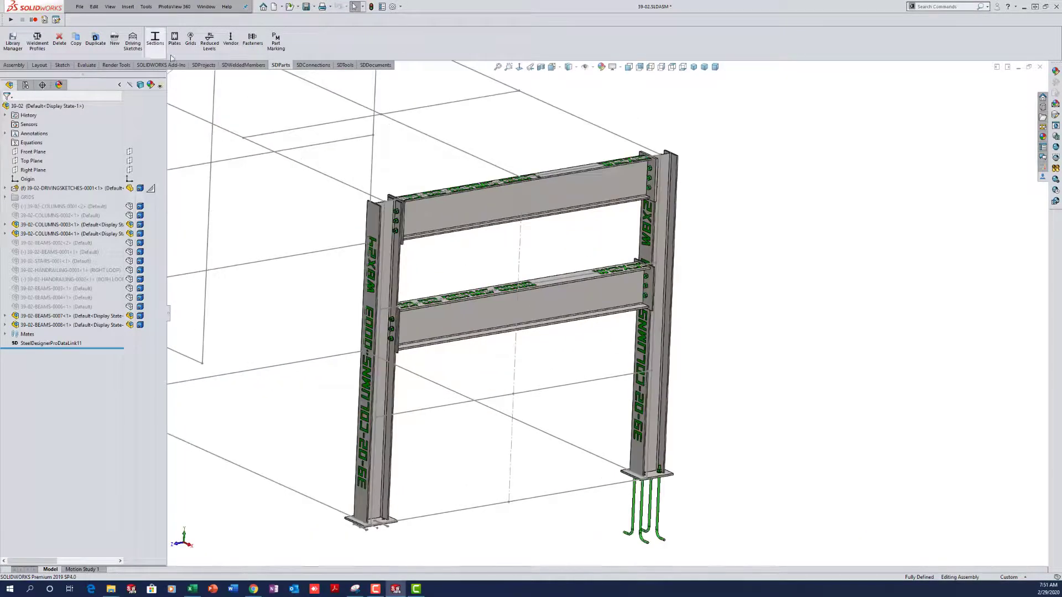
Step: Insert a welded beam on the horizontal sketch line below the two existing beams, with Update Primary Section enabled and section W10x26
left_click(244, 65)
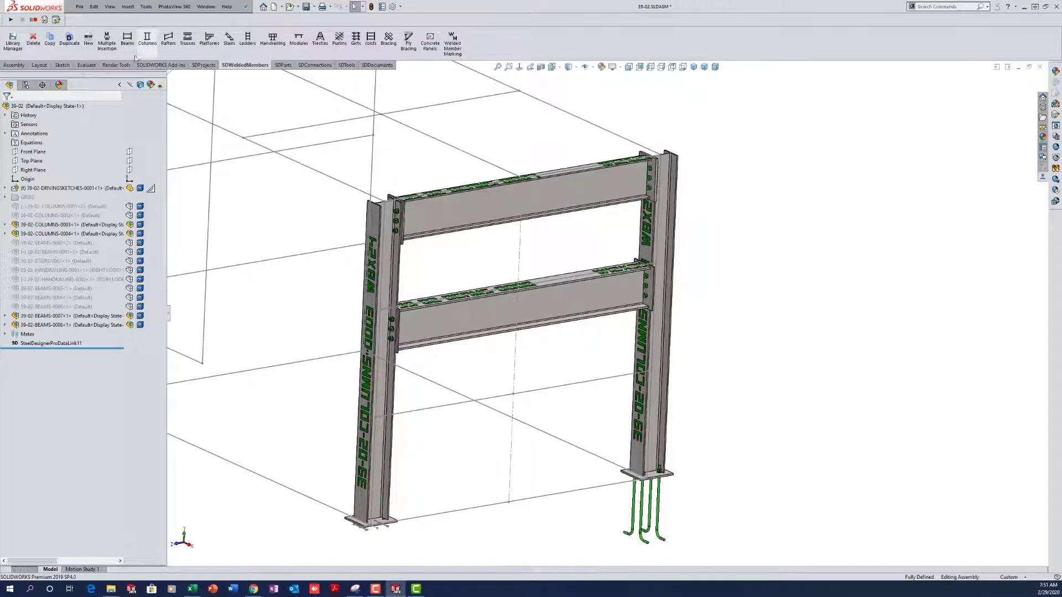
left_click(127, 39)
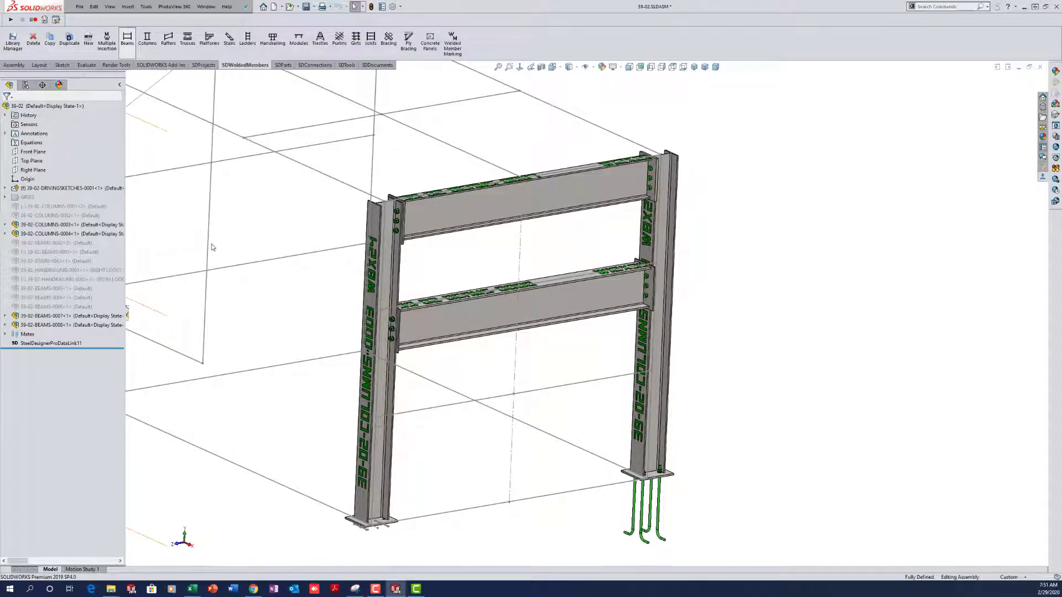
left_click(498, 397)
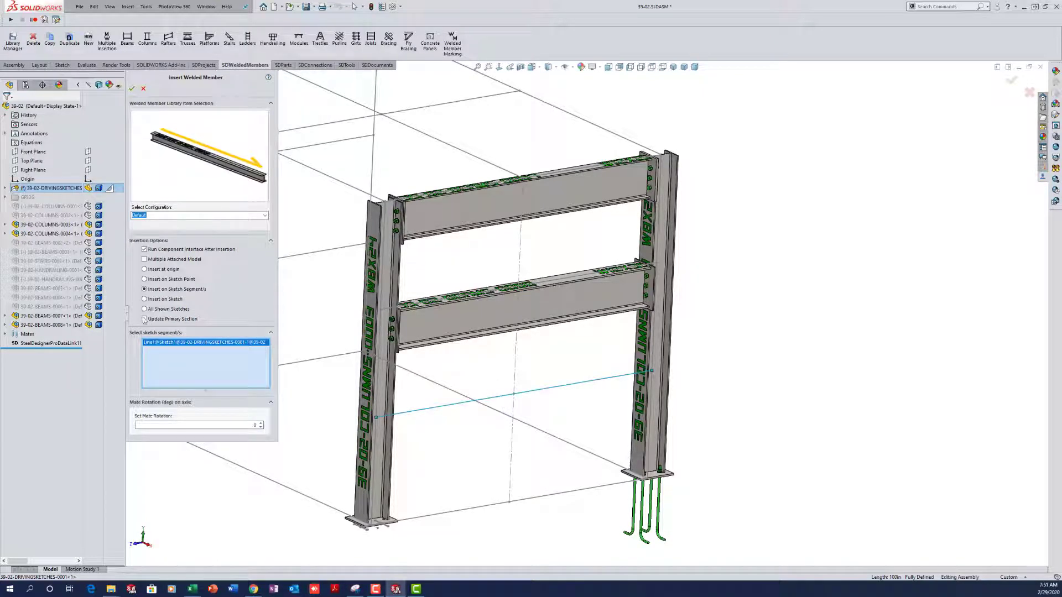
left_click(145, 319)
scroll(273, 430, "down", 1)
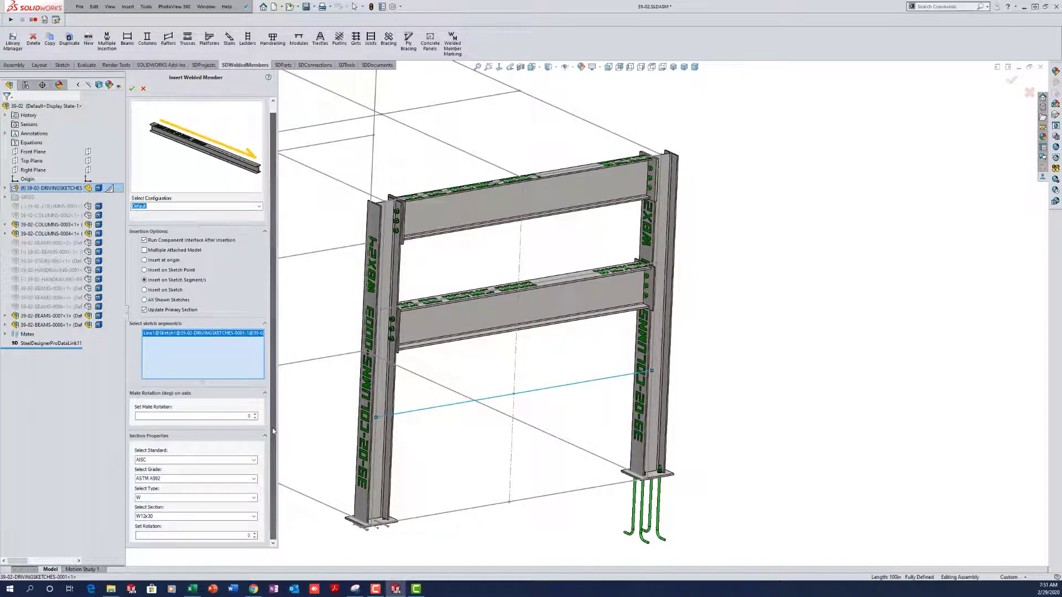
left_click(255, 517)
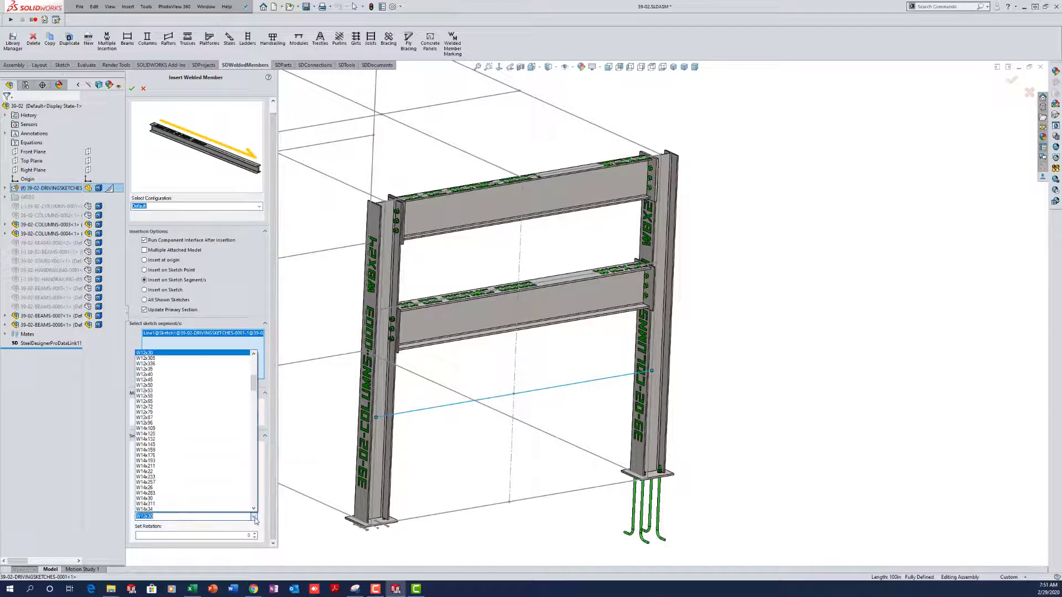
left_click_drag(254, 382, 267, 358)
scroll(194, 382, "down", 7)
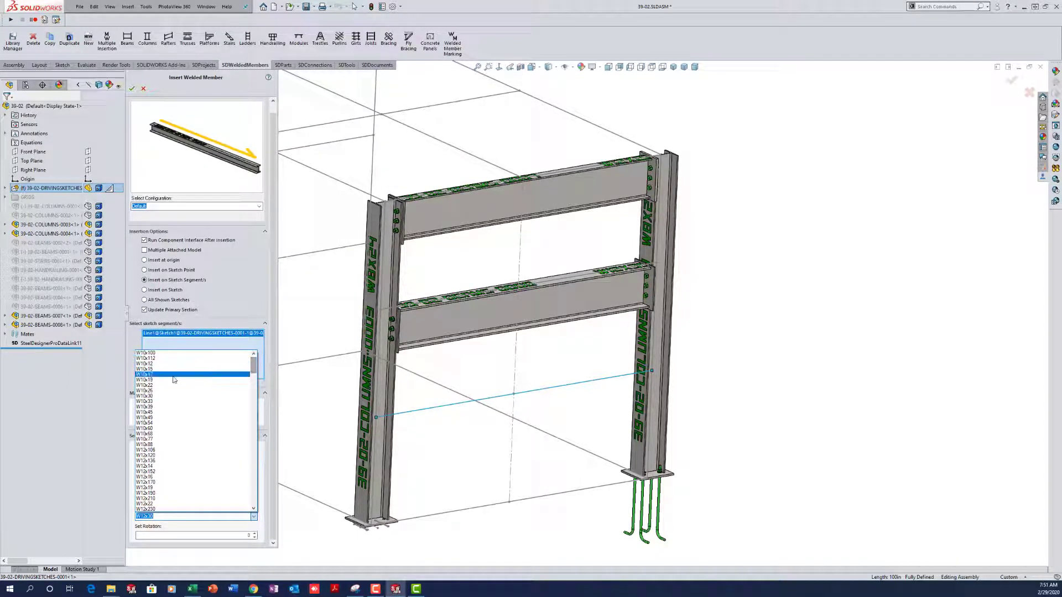
left_click(177, 388)
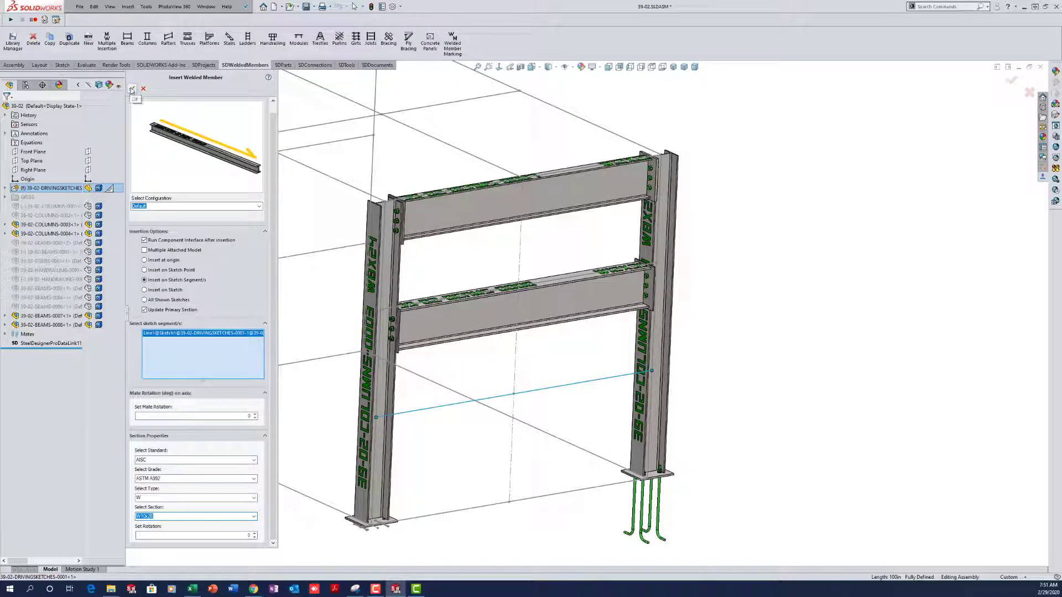
left_click(132, 89)
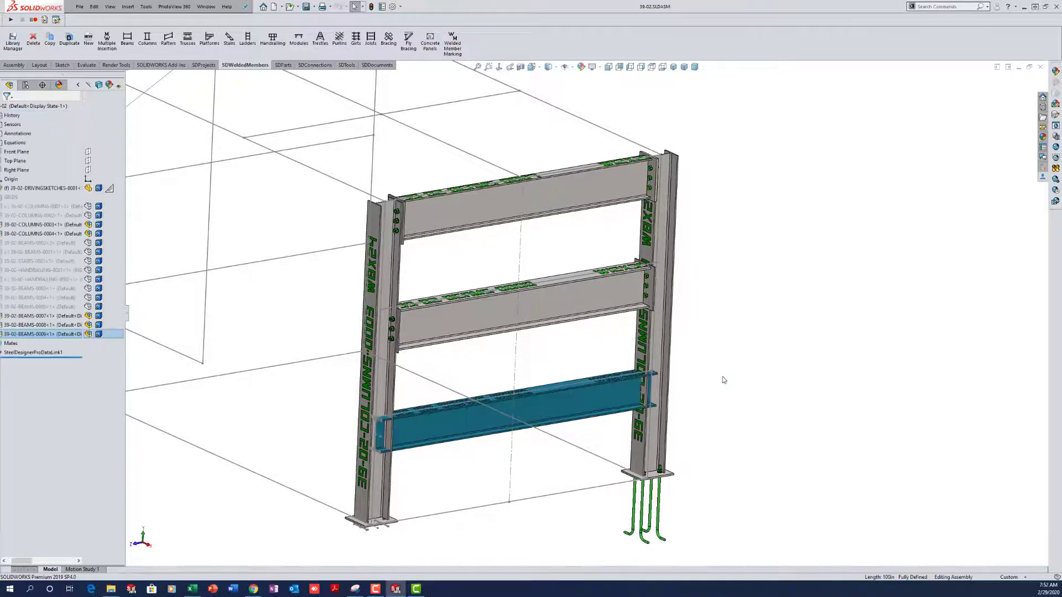
left_click(603, 435)
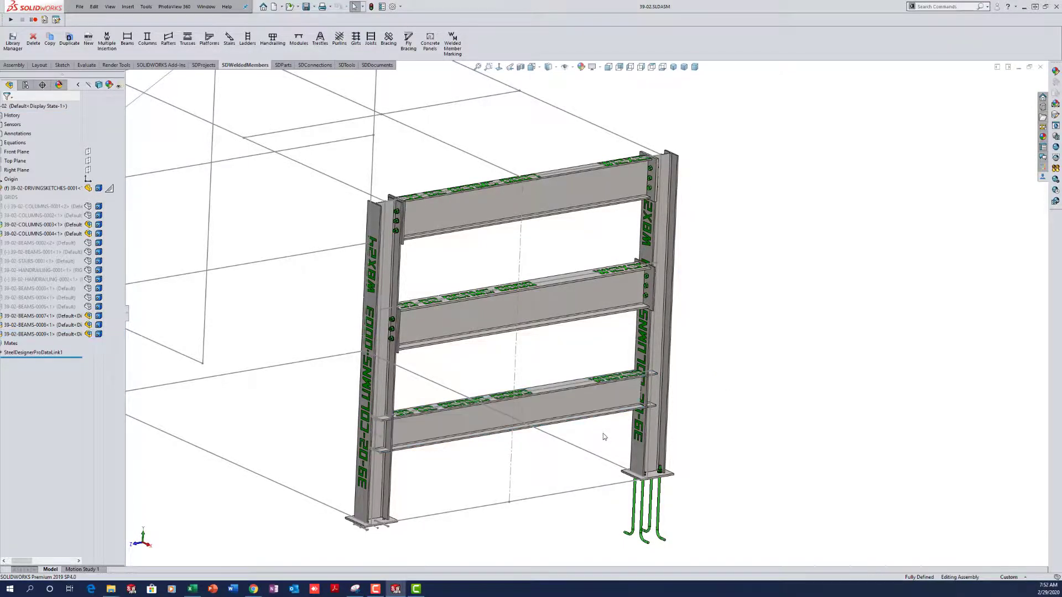
Step: Suppress the two upper beams, 39-02-BEAMS-0007 and 39-02-BEAMS-0008
scroll(646, 396, "down", 5)
mouse_move(595, 344)
middle_mouse_down()
mouse_move(548, 362)
mouse_move(594, 355)
middle_mouse_up()
key("f")
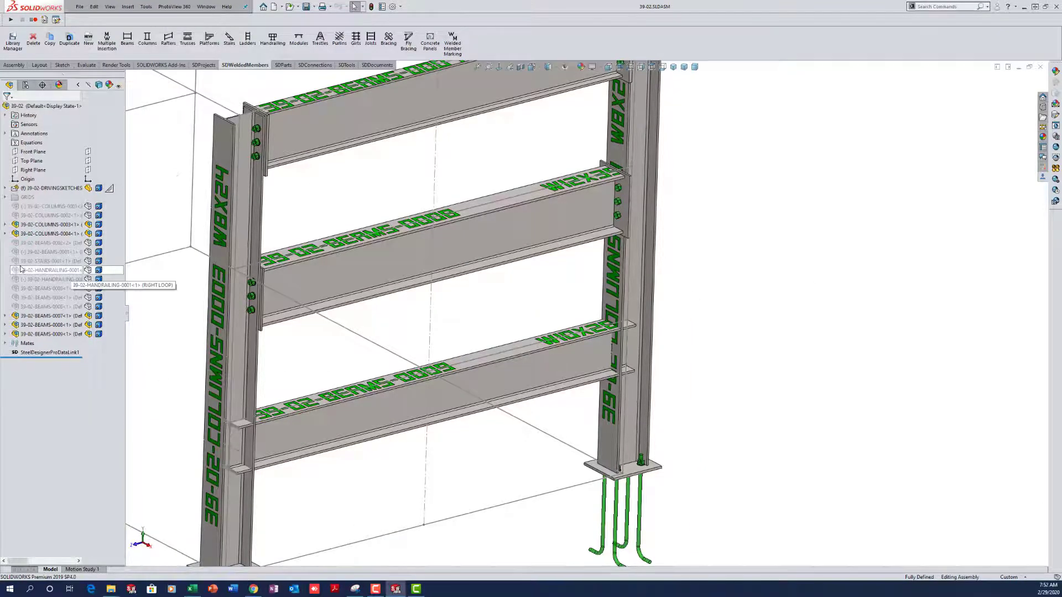
left_click(51, 316)
left_click(51, 325, "ctrl")
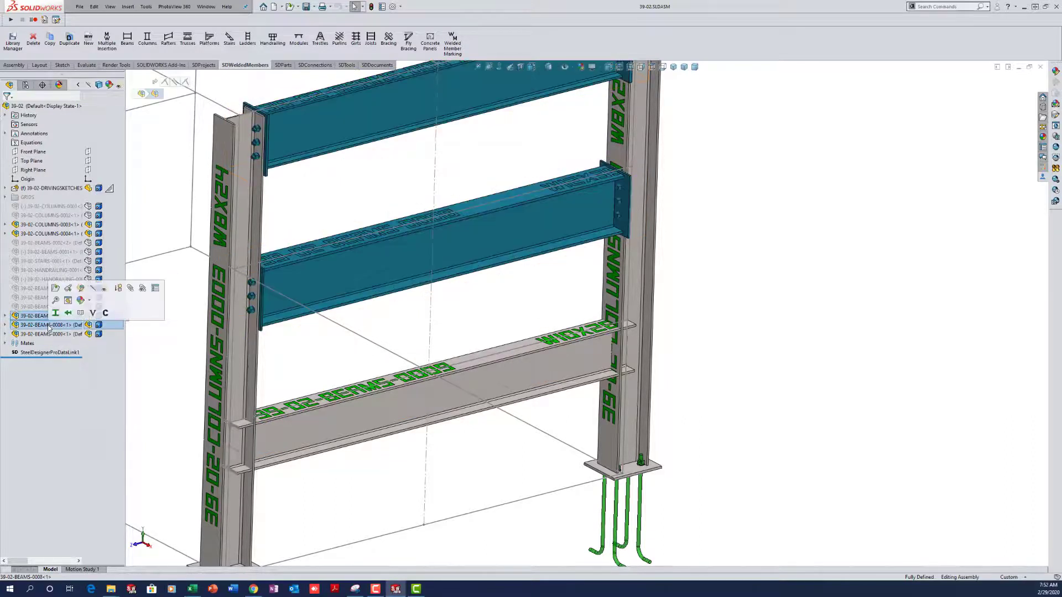
left_click(120, 288)
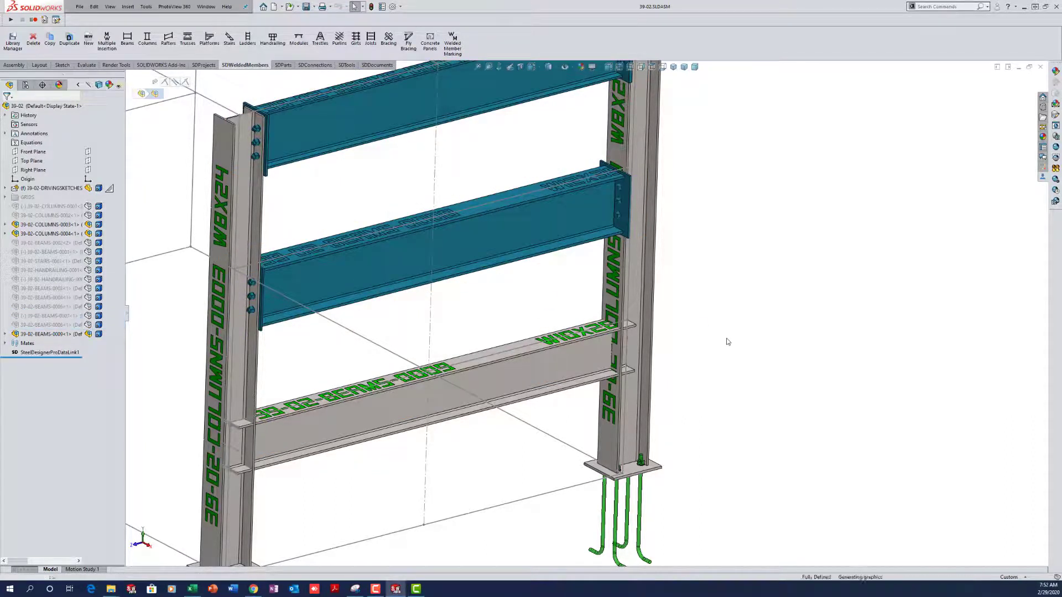
Step: Start an end connection and choose the Beam to Column End Plate w/ Interface item from the library
right_click_drag(783, 336, 730, 338)
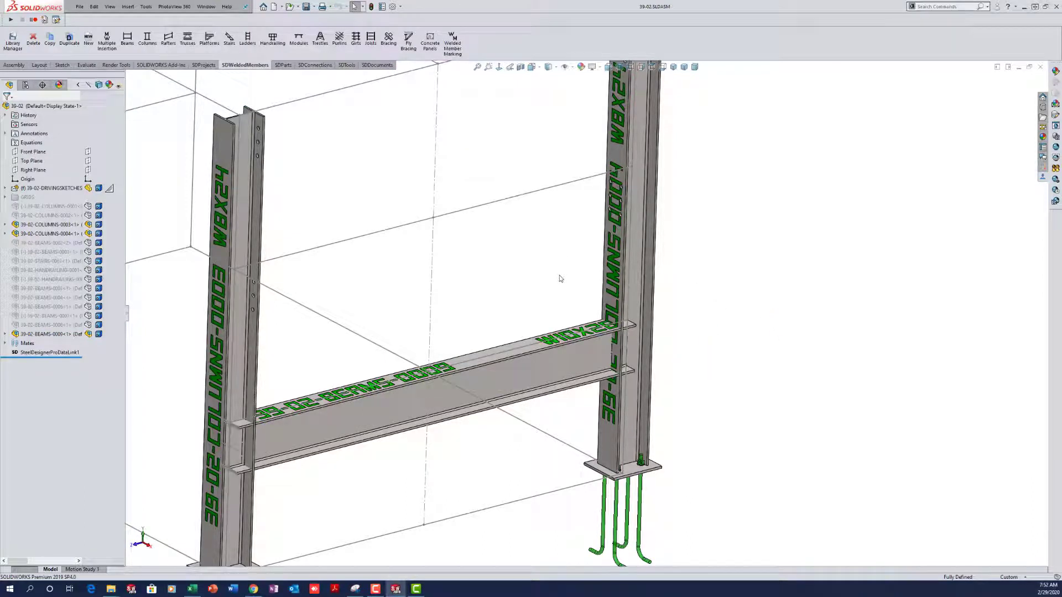
left_click(313, 65)
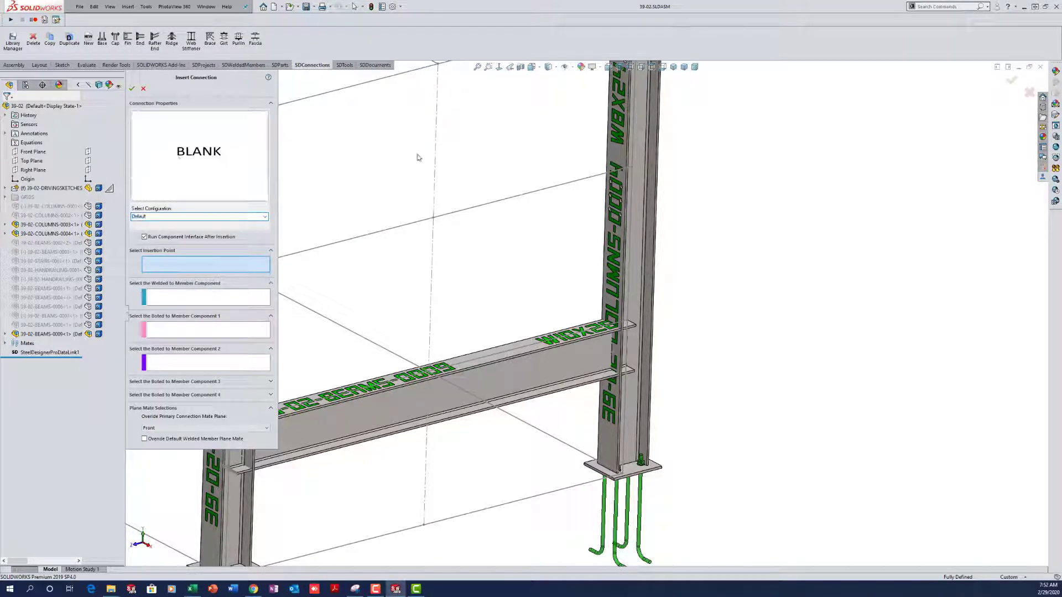
scroll(448, 185, "down", 10)
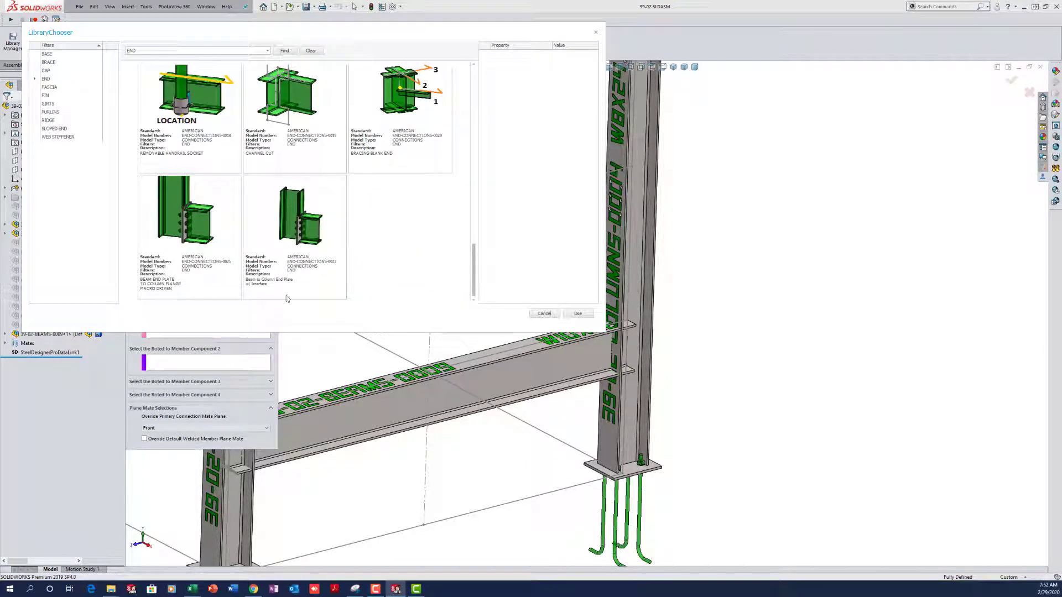
left_click(294, 218)
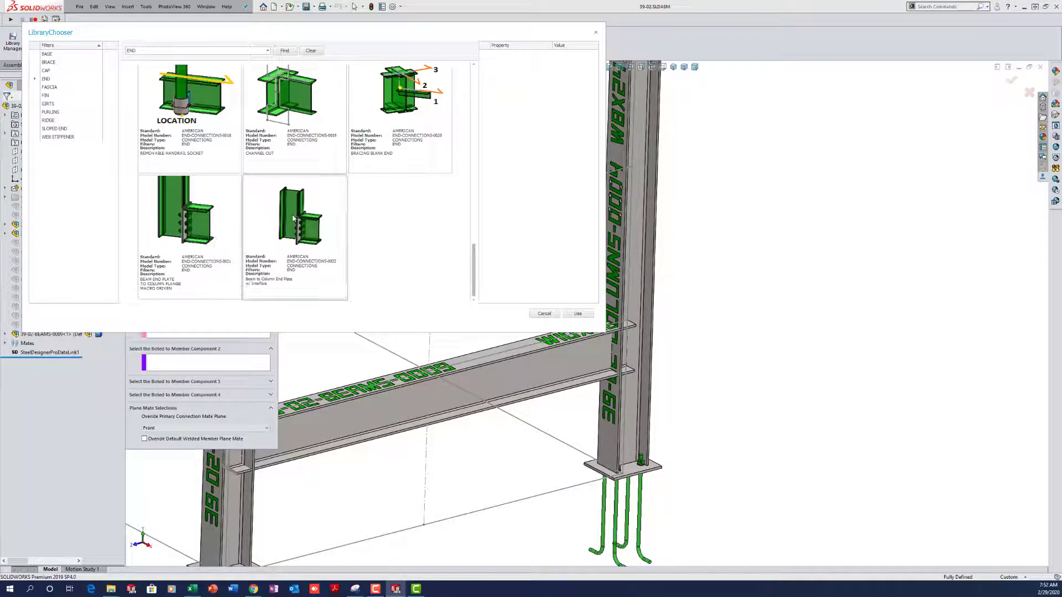
left_click(578, 313)
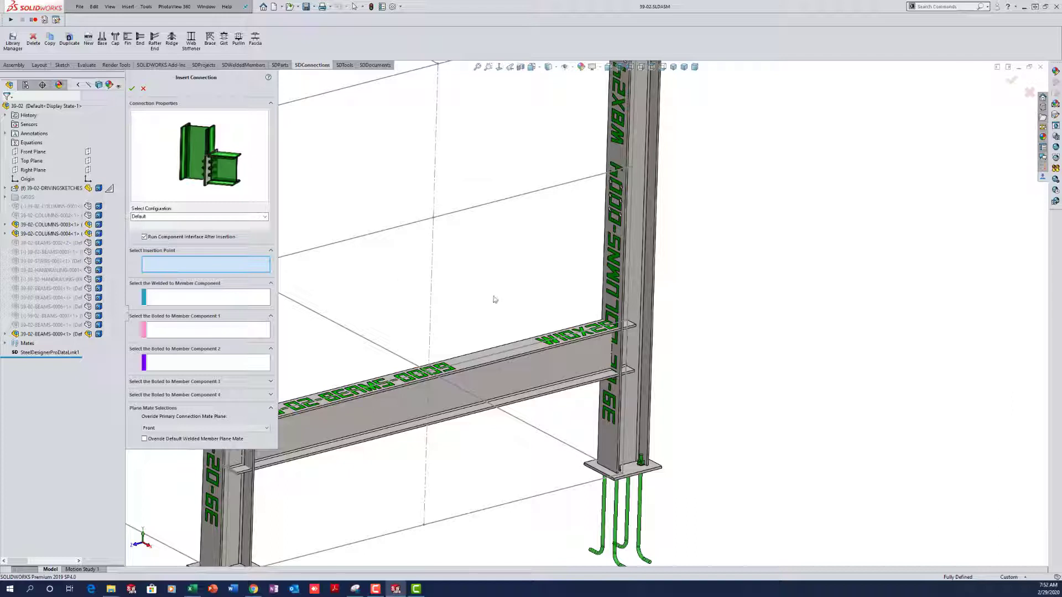
Step: Insert the connection at the sketch point on column 39-02-COLUMNS-0004, welded to beam 39-02-BEAMS-0009 and bolted to that column
left_click(625, 319)
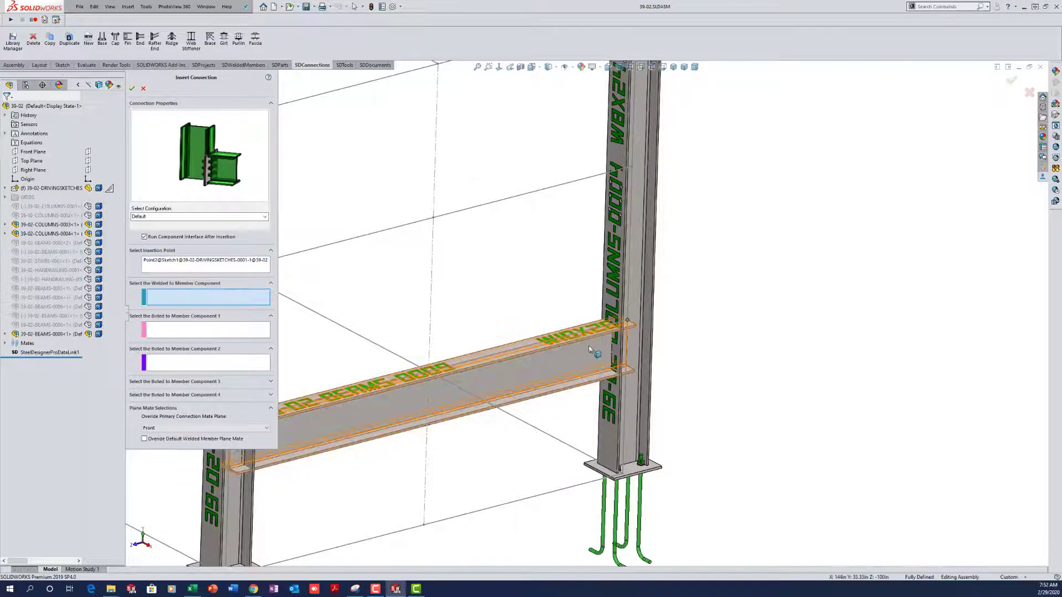
left_click(575, 351)
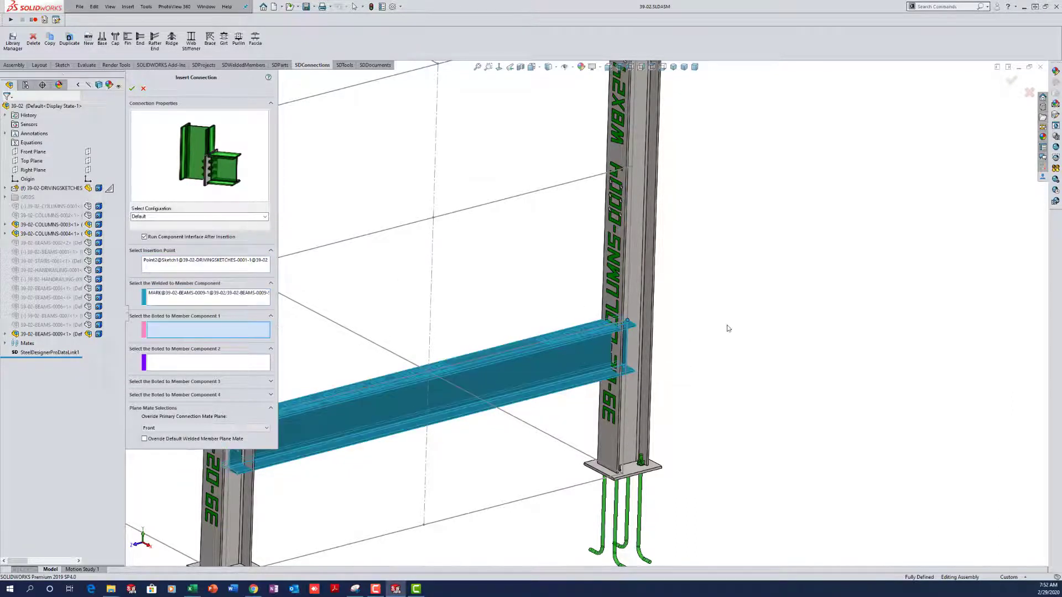
left_click(641, 320)
right_click(507, 251)
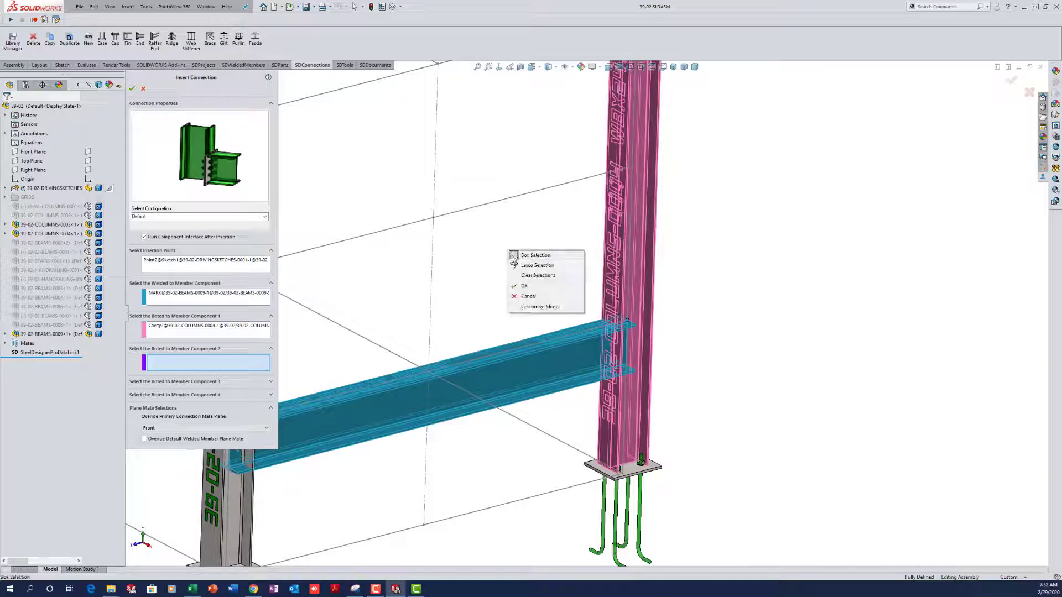
left_click(524, 286)
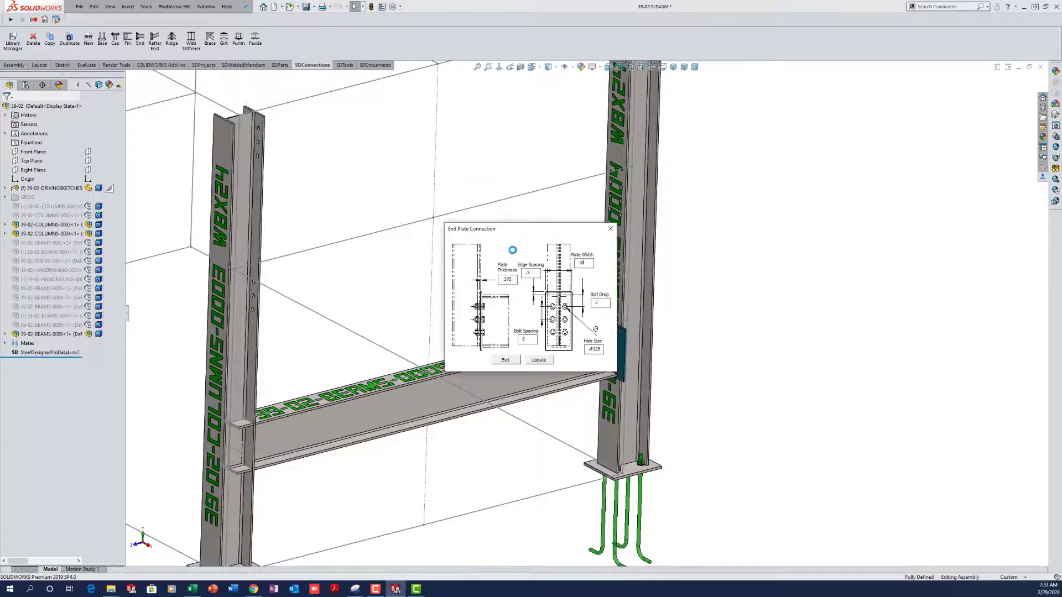
Step: Set the end plate's width to 8, update the connection and exit its interface
left_click_drag(526, 231, 786, 283)
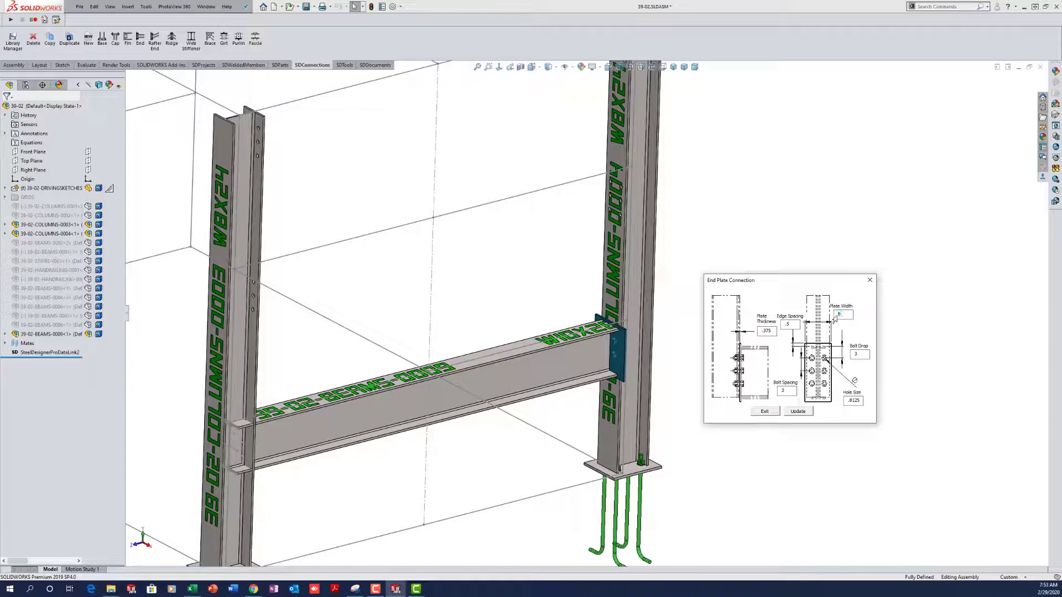
key("Tab")
left_click(798, 412)
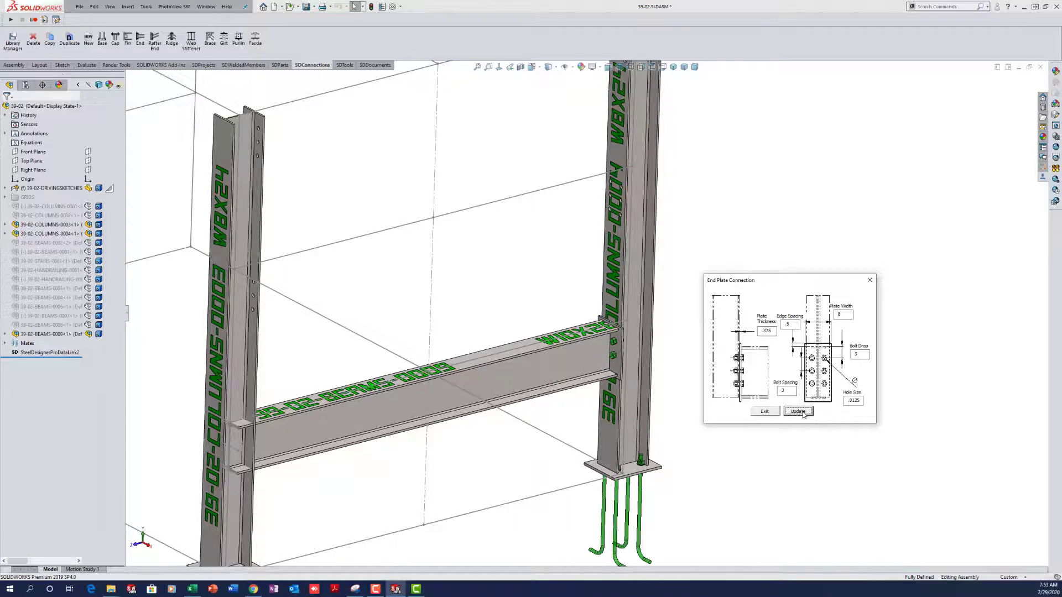
left_click(763, 414)
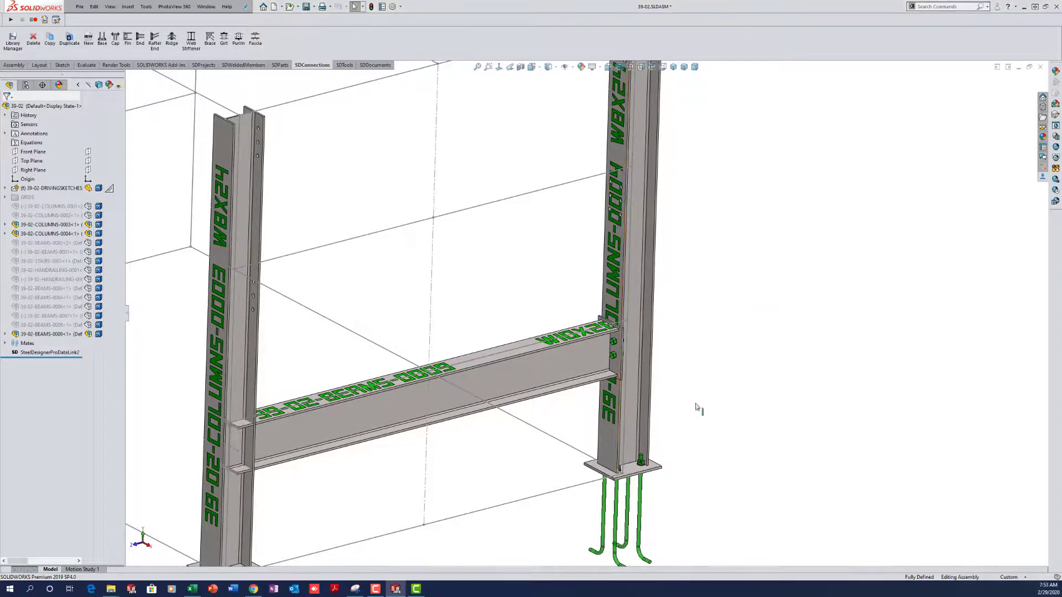
Step: Isolate the section of column 39-02-COLUMNS-0004 to examine its bolt holes at the connection, and exit the isolated view
right_click(614, 431)
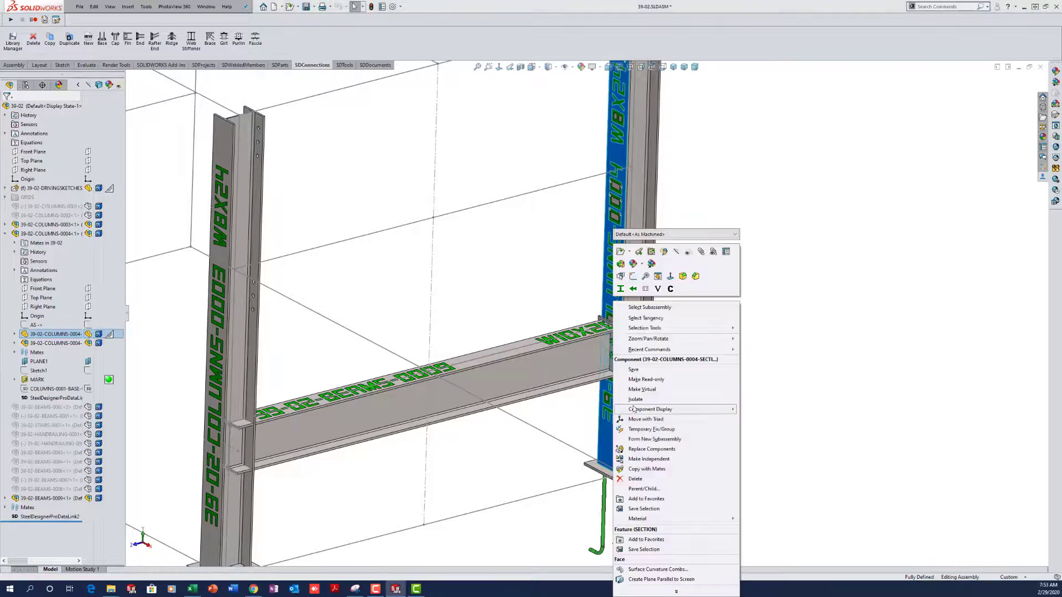
left_click(636, 400)
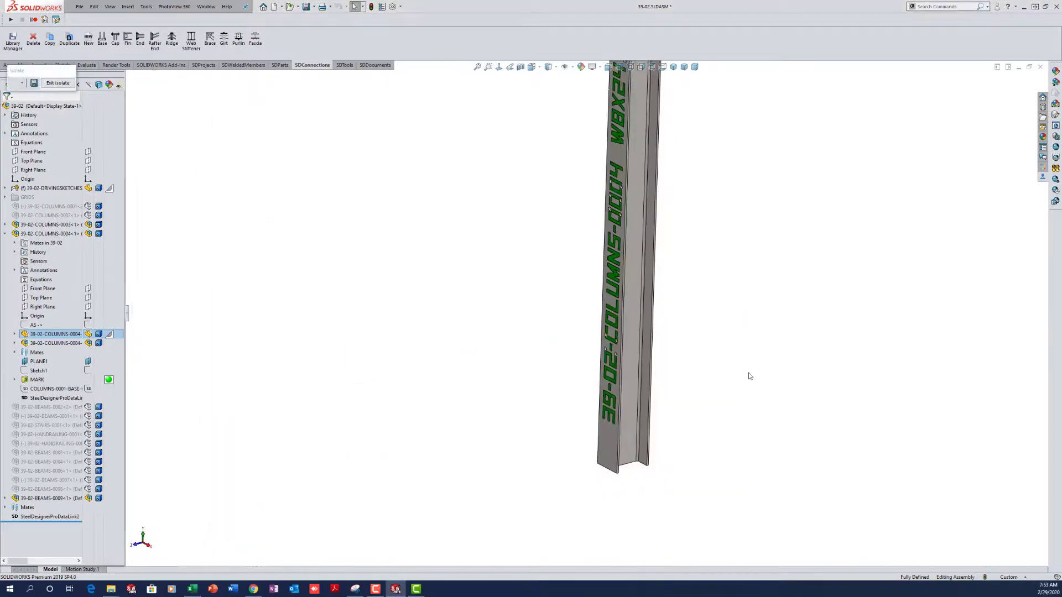
scroll(614, 346, "down", 3)
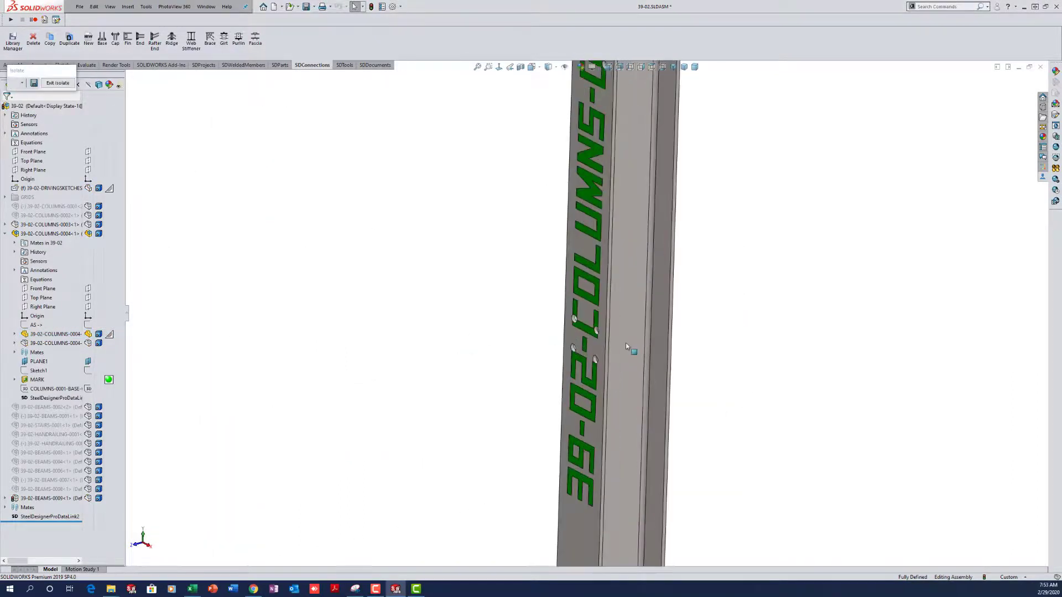
left_click(55, 83)
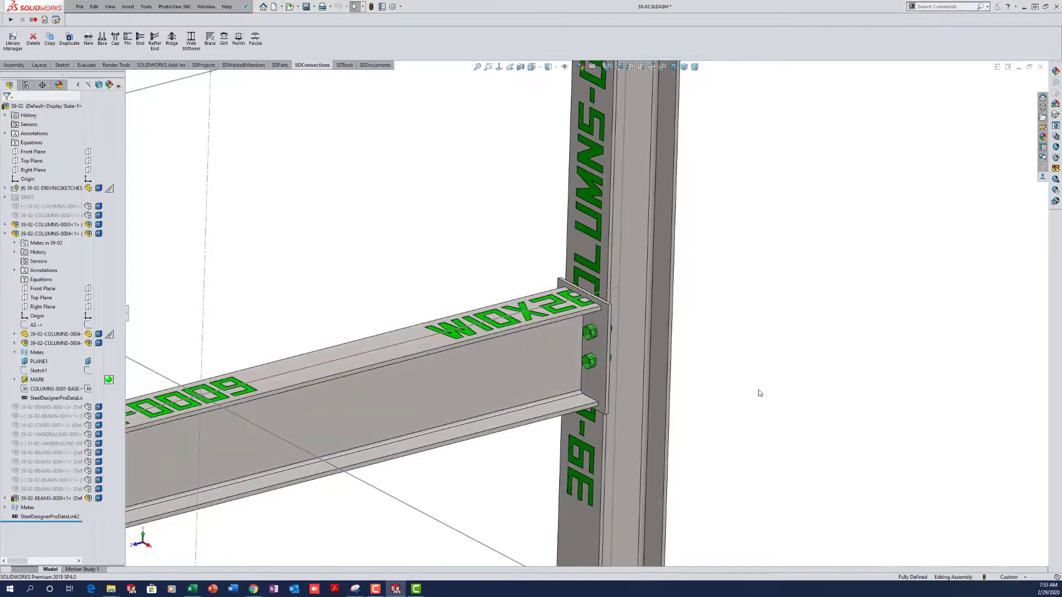
scroll(758, 389, "up", 4)
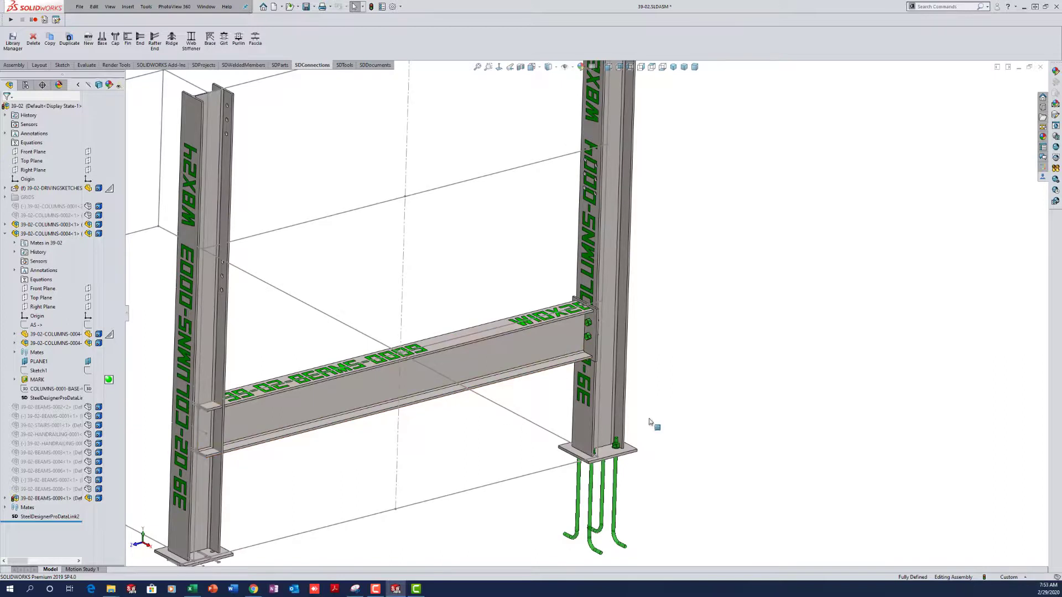